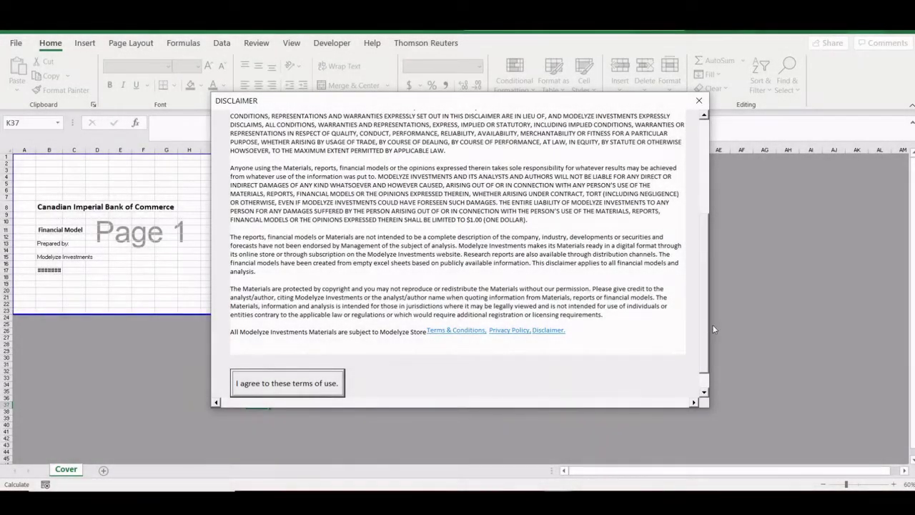
Step: Accept the disclaimer's terms of use and enlarge the view of the Cover sheet
mouse_move(706, 346)
mouse_down()
mouse_move(690, 215)
mouse_move(701, 356)
mouse_up()
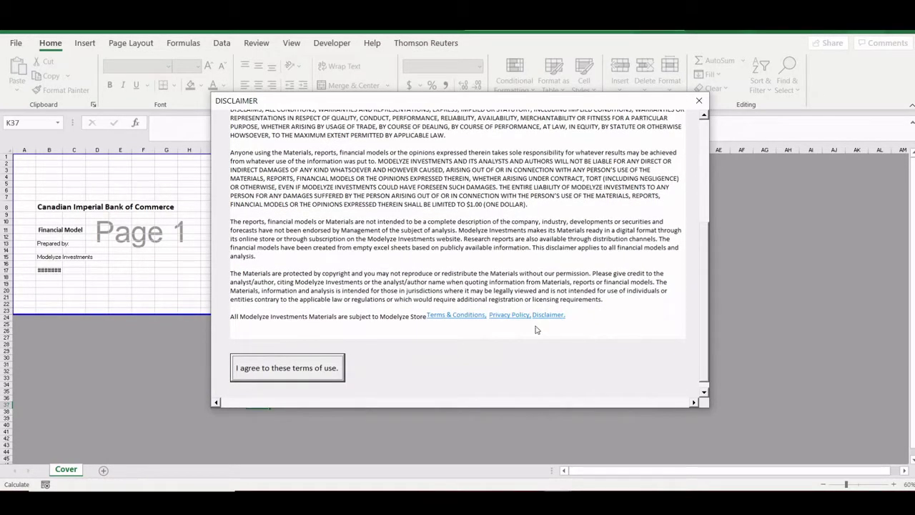
click(299, 367)
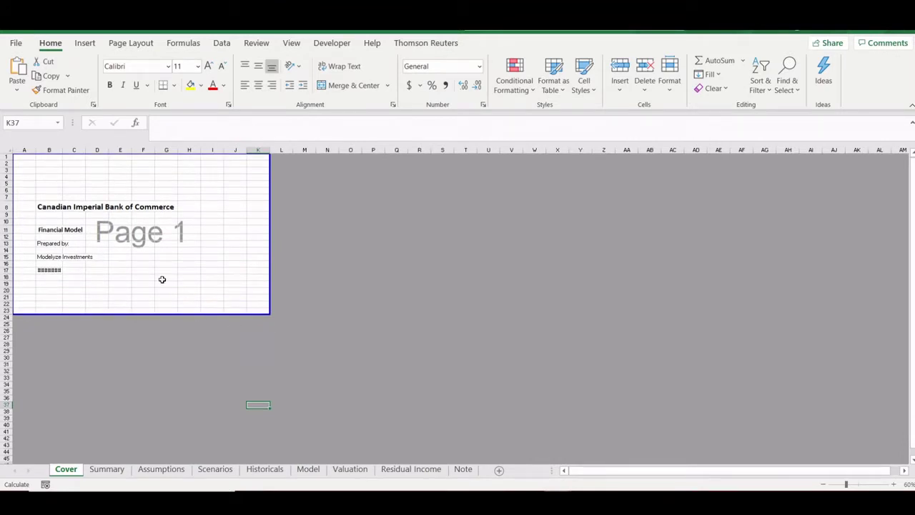
scroll(168, 274, up, 3)
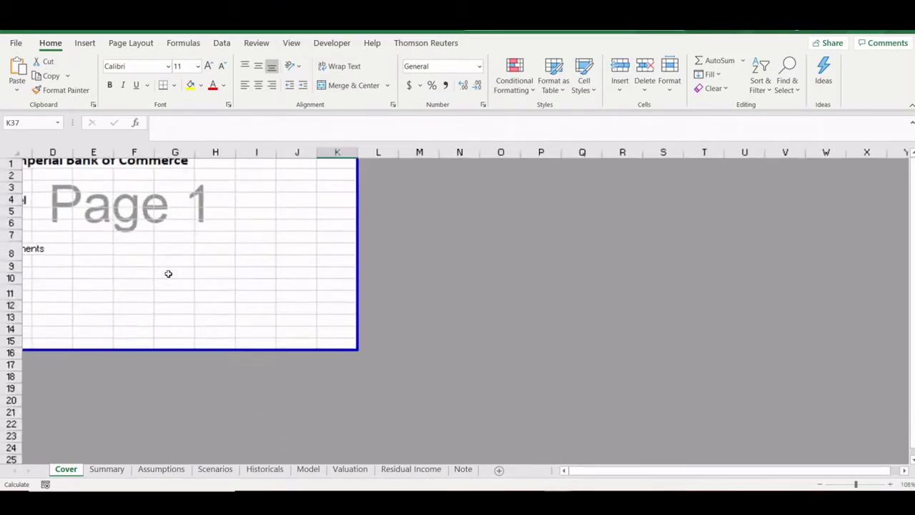
scroll(168, 274, up, 1)
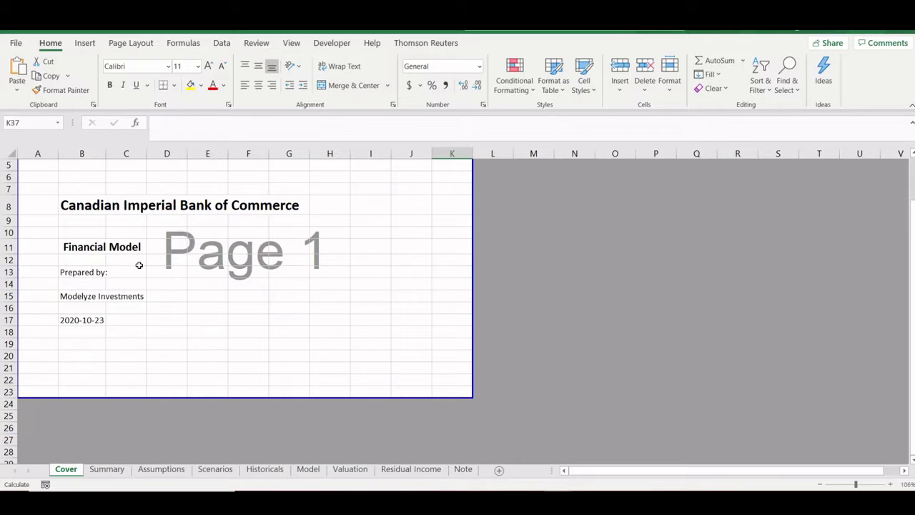
scroll(139, 264, up, 2)
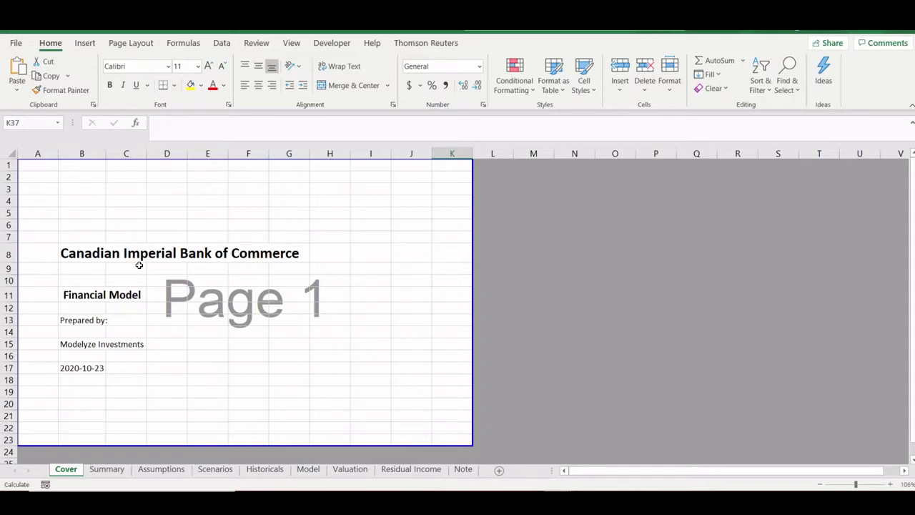
Step: Review the Summary sheet's company report, key financial metrics, annual figures, comps and summary statements
click(108, 470)
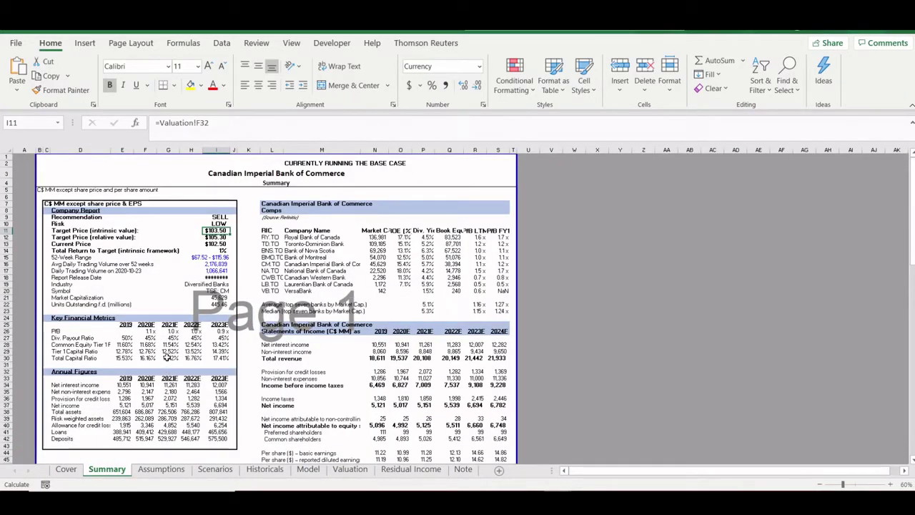
scroll(171, 345, down, 4)
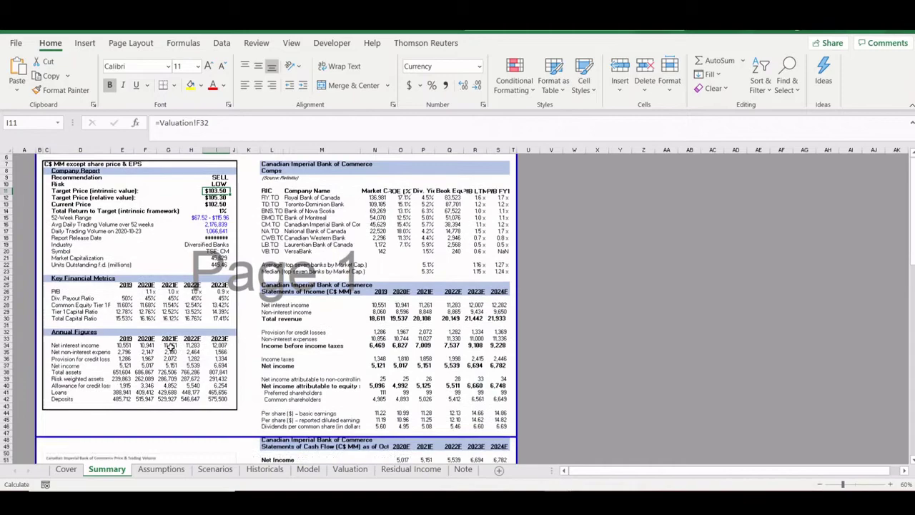
scroll(171, 345, down, 3)
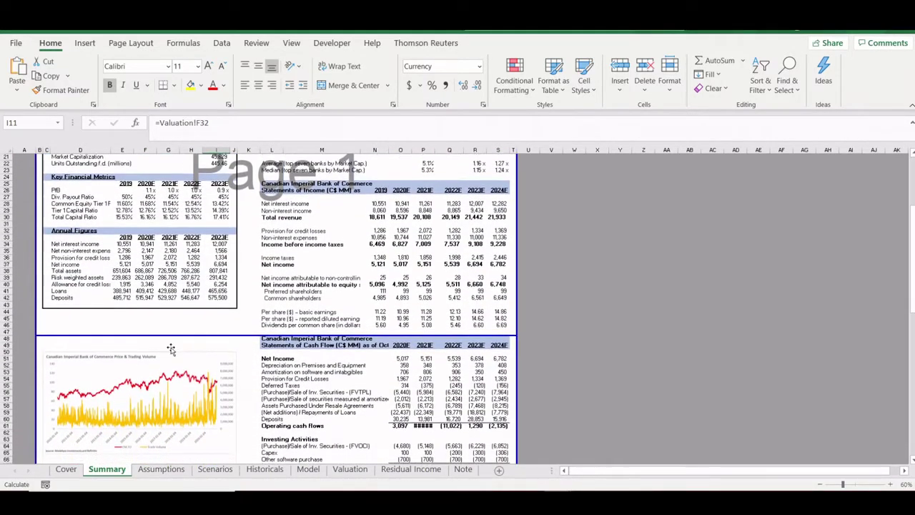
scroll(171, 347, up, 4)
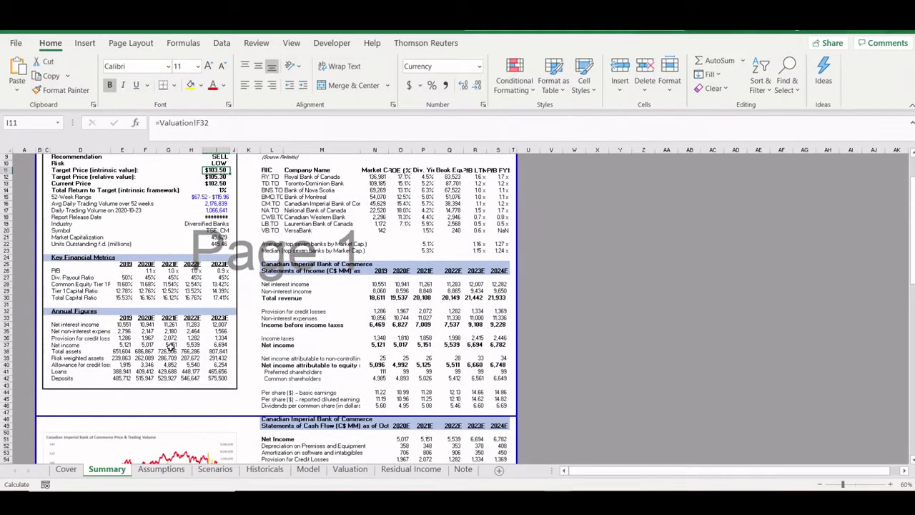
Step: Review the Assumptions sheet's input blocks, from general, loans, tax and target ratios to switches, valuation and risk weighted assets
key(ctrl+Page_Down)
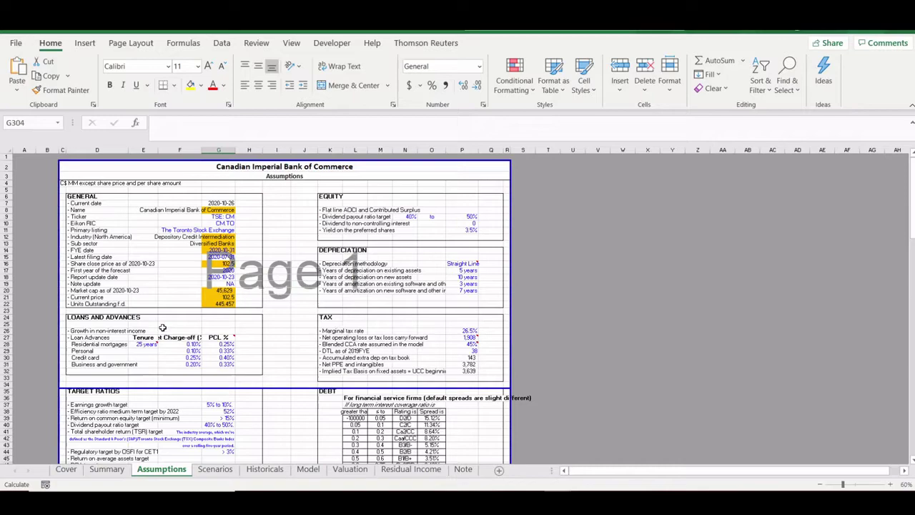
scroll(158, 346, down, 4)
scroll(158, 346, down, 1)
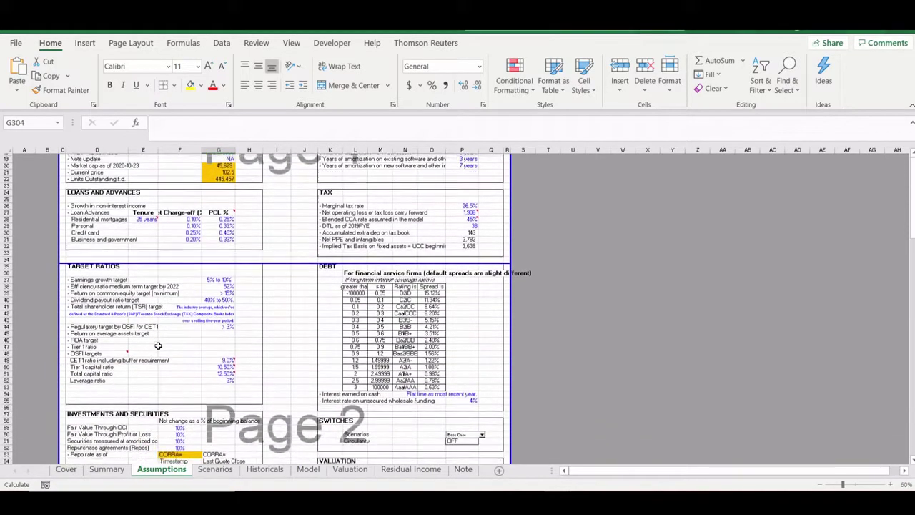
scroll(158, 346, down, 4)
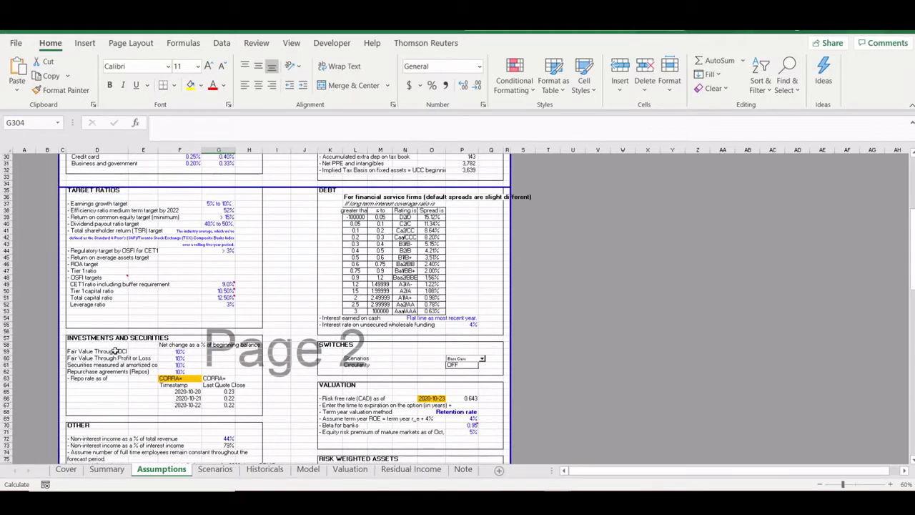
scroll(273, 396, down, 5)
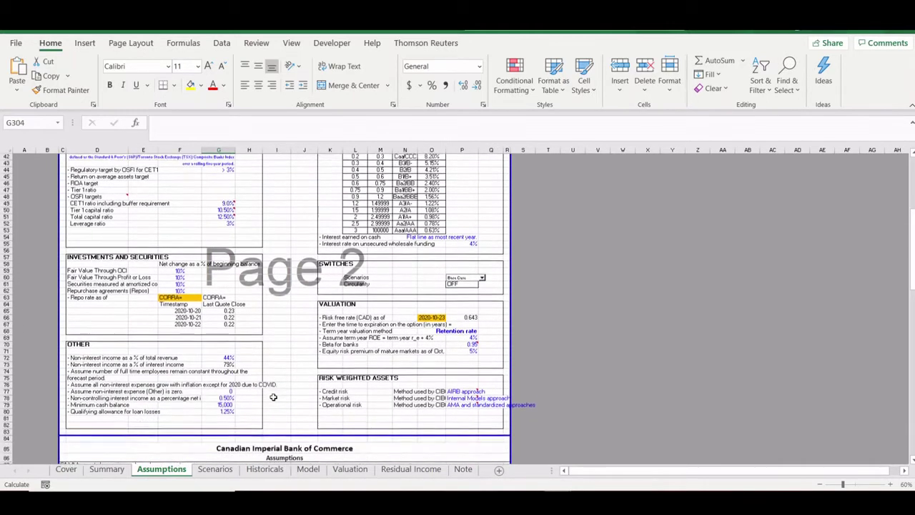
Step: Examine the yearly forecast assumptions for credit losses, securities, deposits, cash flow items, debt and equity, and regulatory capital
scroll(274, 396, down, 7)
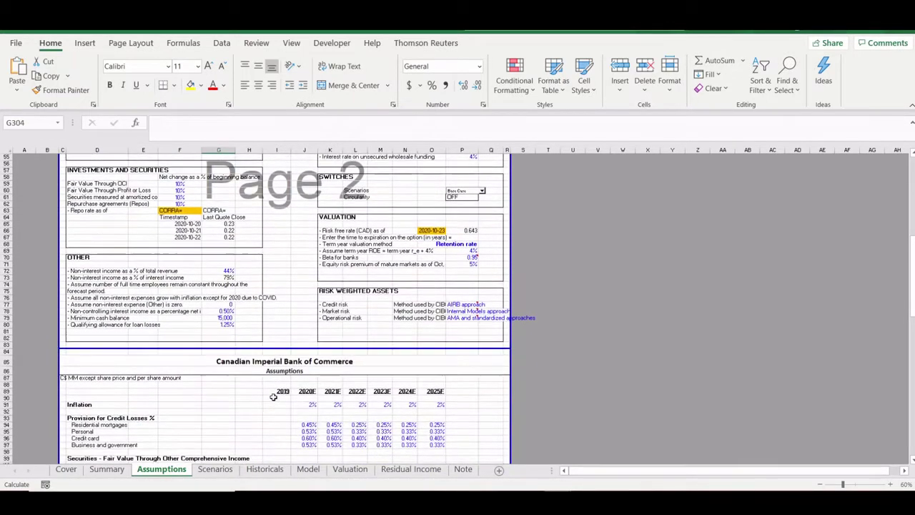
scroll(274, 397, down, 2)
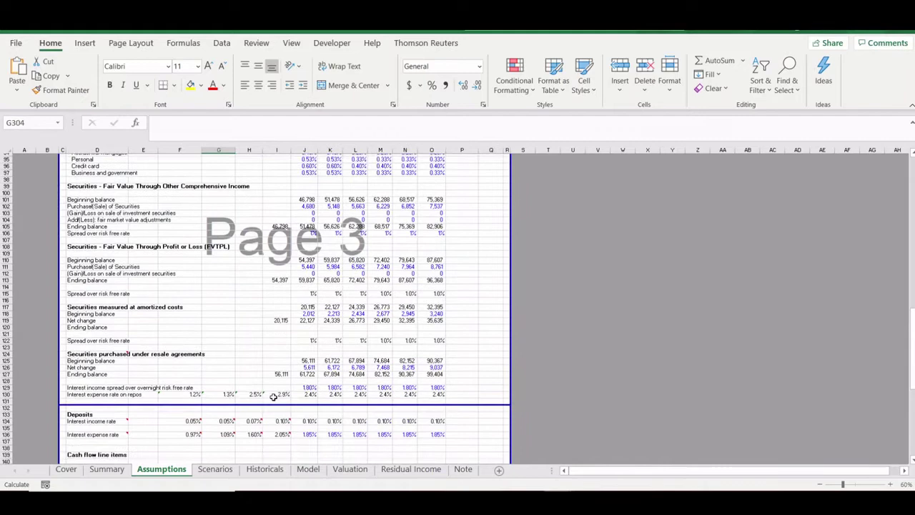
scroll(273, 397, down, 1)
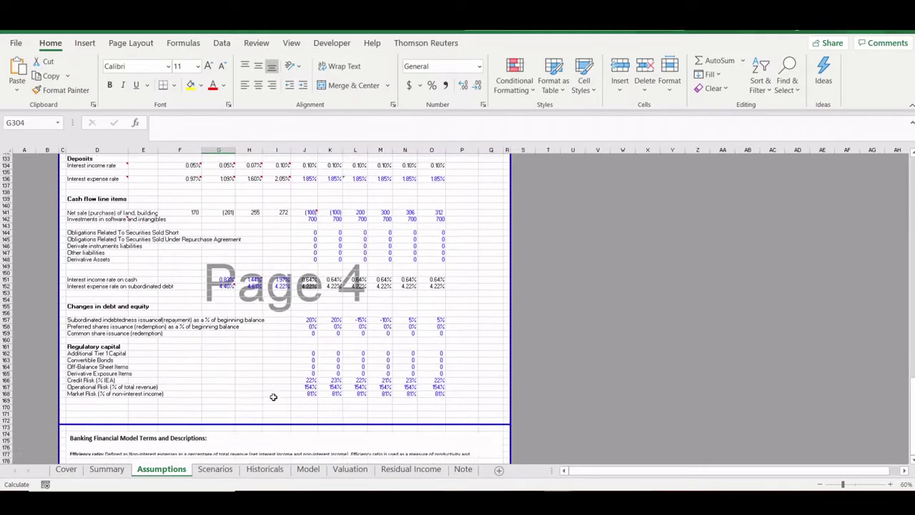
Step: Read through the banking financial model terms and descriptions, including the regulatory capital tiers, on the Assumptions sheet
scroll(273, 396, down, 1)
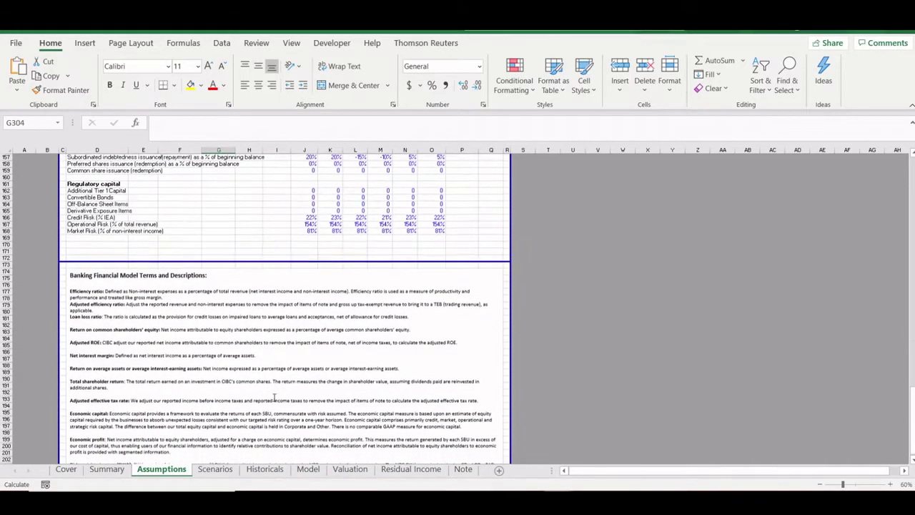
scroll(273, 397, down, 3)
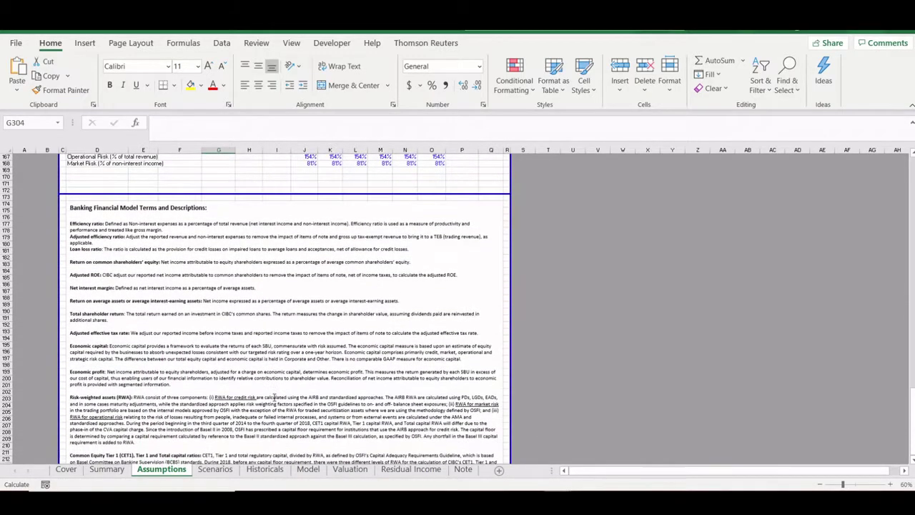
scroll(273, 397, down, 4)
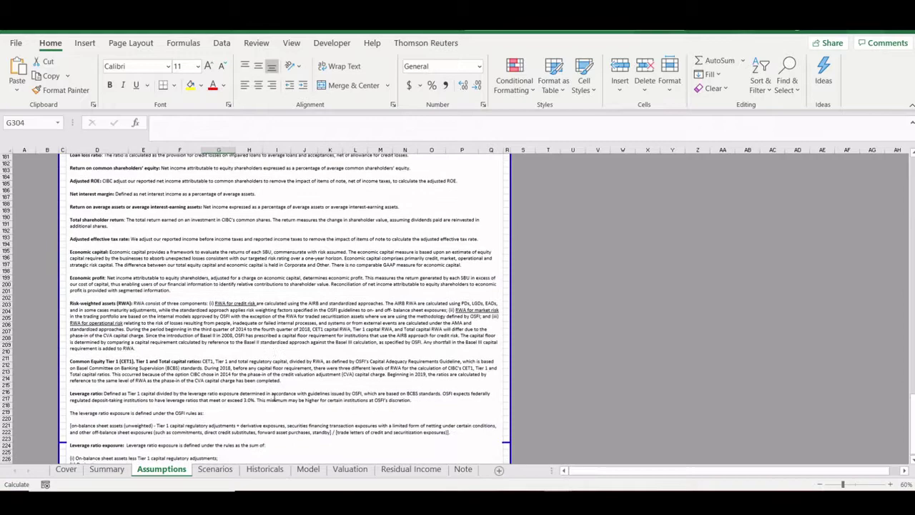
scroll(274, 397, down, 12)
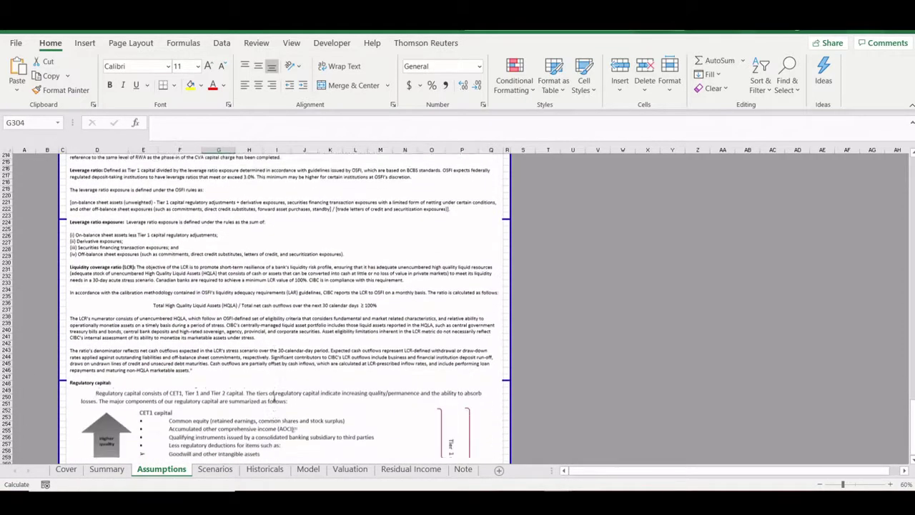
scroll(274, 397, down, 14)
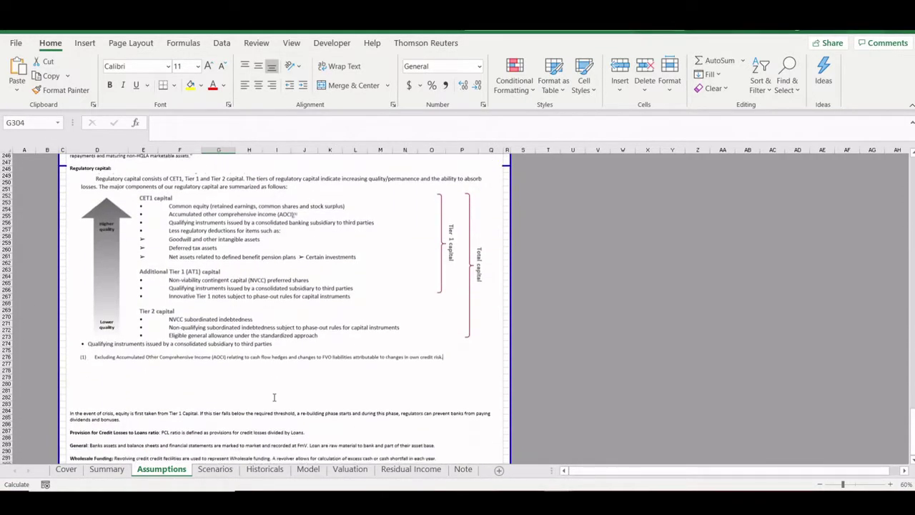
scroll(274, 397, down, 2)
Step: Review the base, best and worst case loan growth and interest income rates on the Scenarios sheet
key(ctrl+Page_Down)
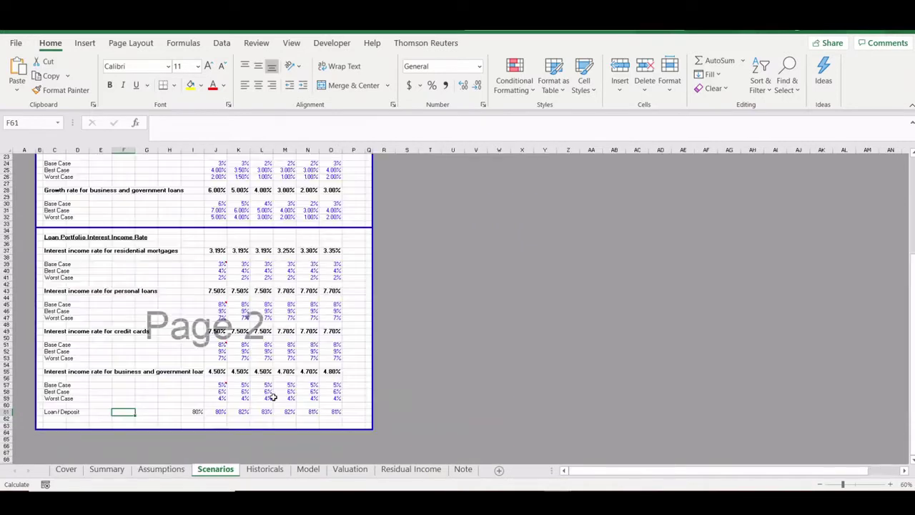
scroll(274, 397, up, 7)
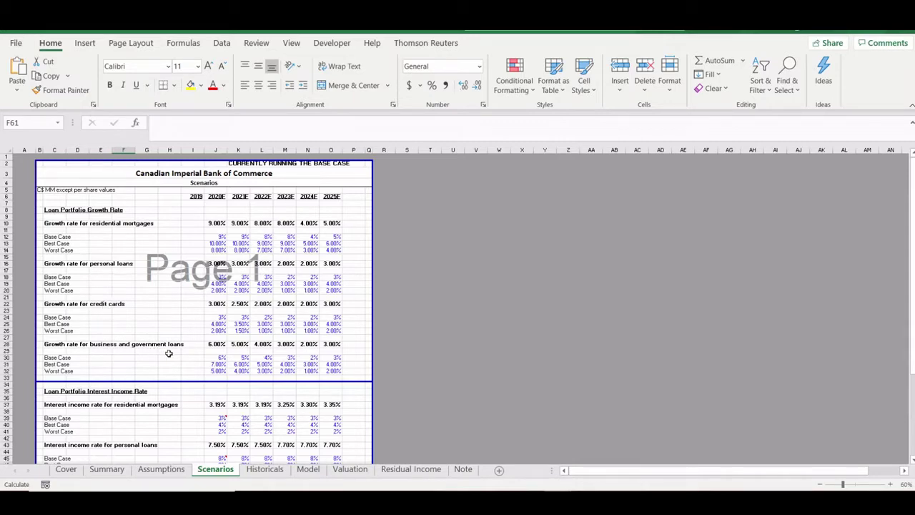
scroll(176, 376, down, 4)
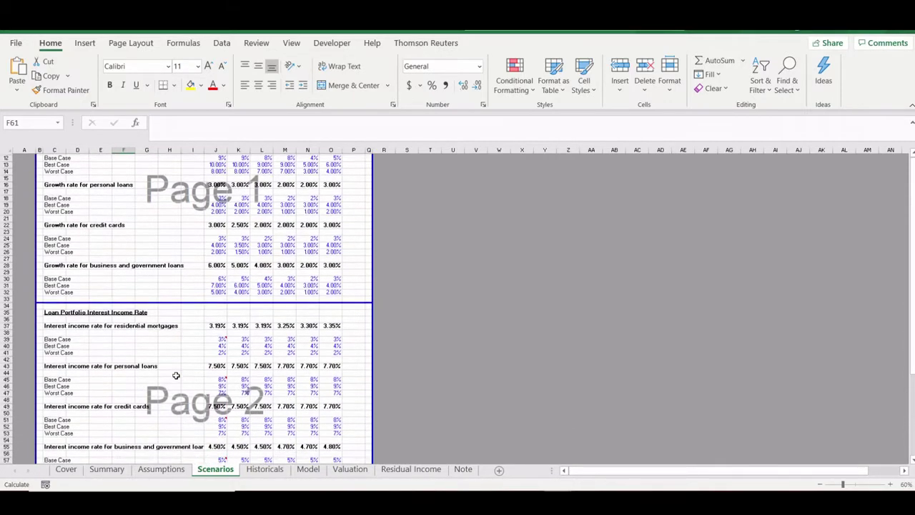
scroll(123, 379, down, 5)
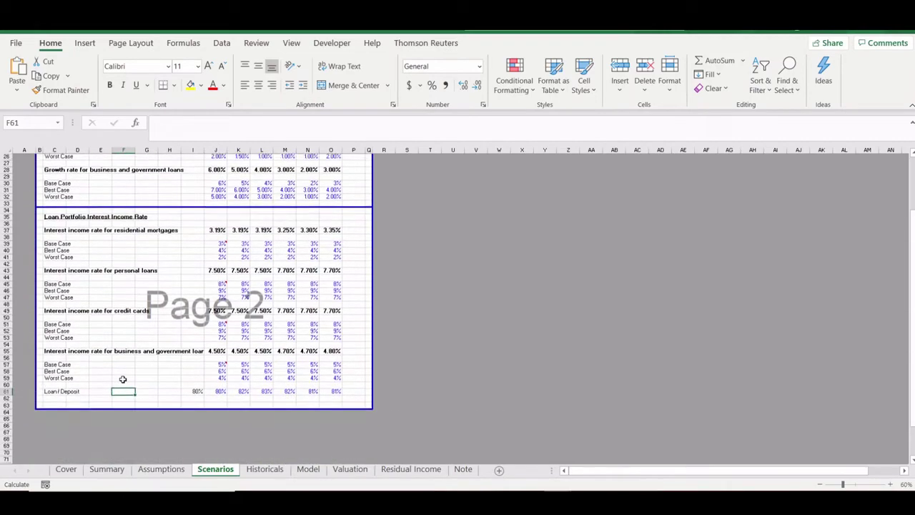
Step: Review the income statement, cash flow statement and balance sheet on the Historicals sheet, starting from its first page
key(ctrl+Page_Down)
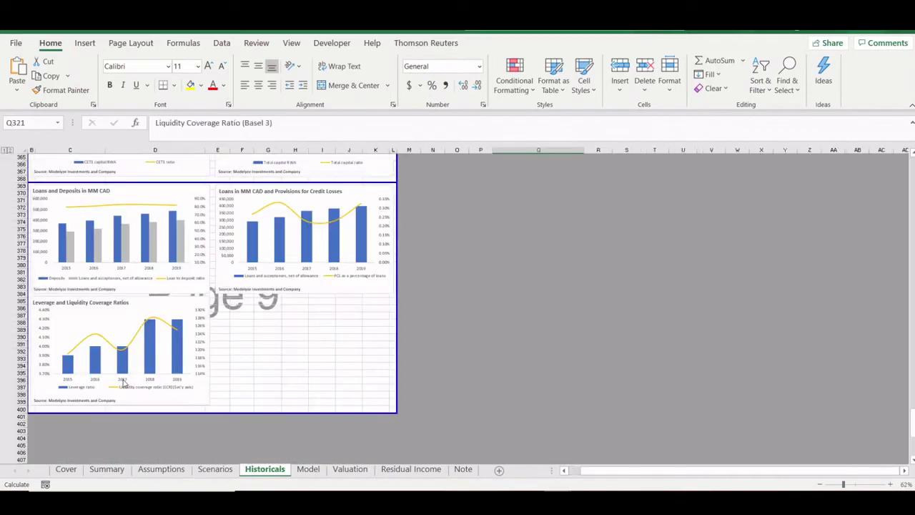
scroll(123, 384, up, 10)
scroll(123, 384, up, 20)
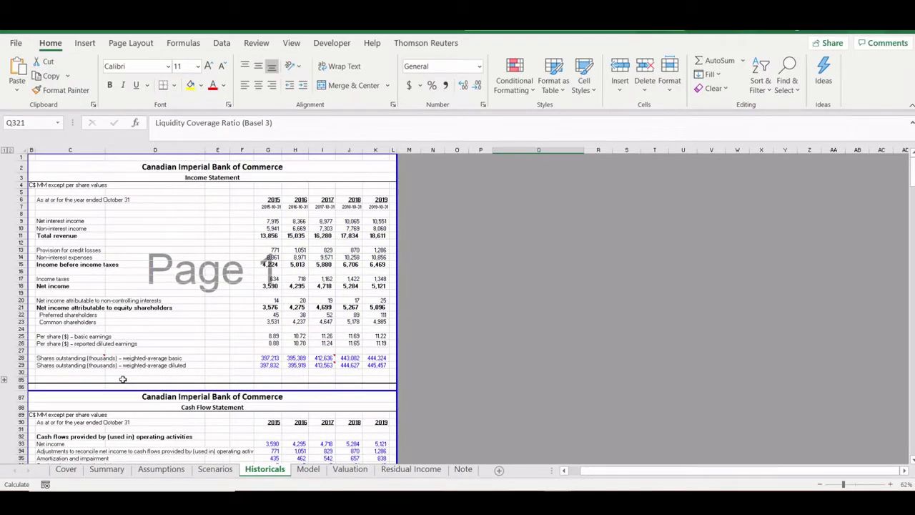
scroll(123, 379, down, 2)
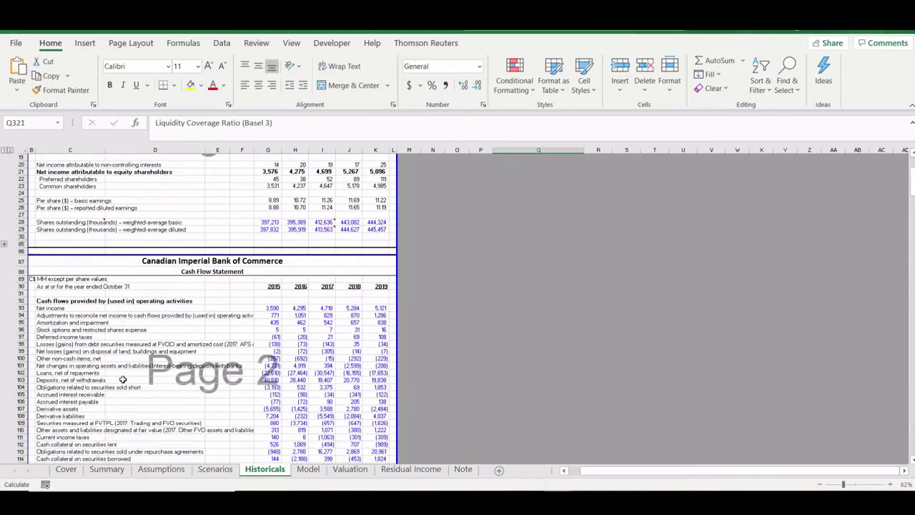
scroll(123, 379, down, 5)
scroll(123, 379, down, 1)
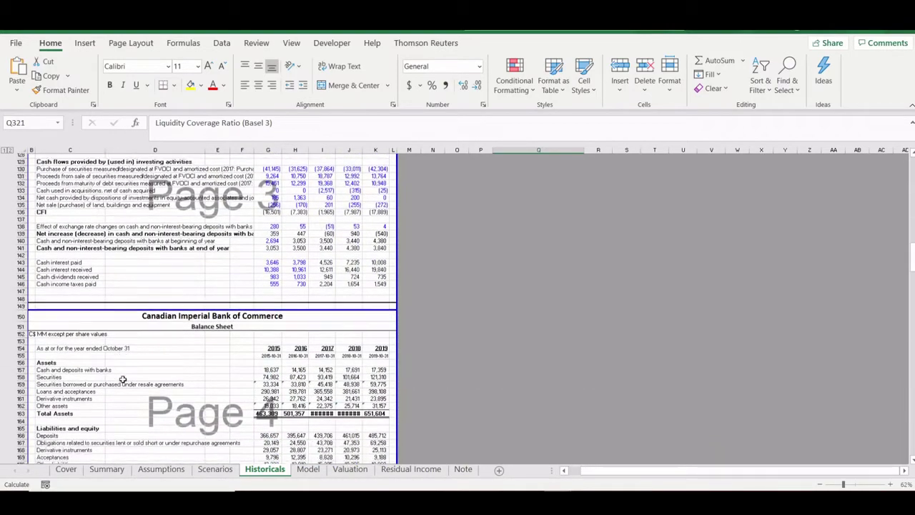
scroll(123, 379, down, 3)
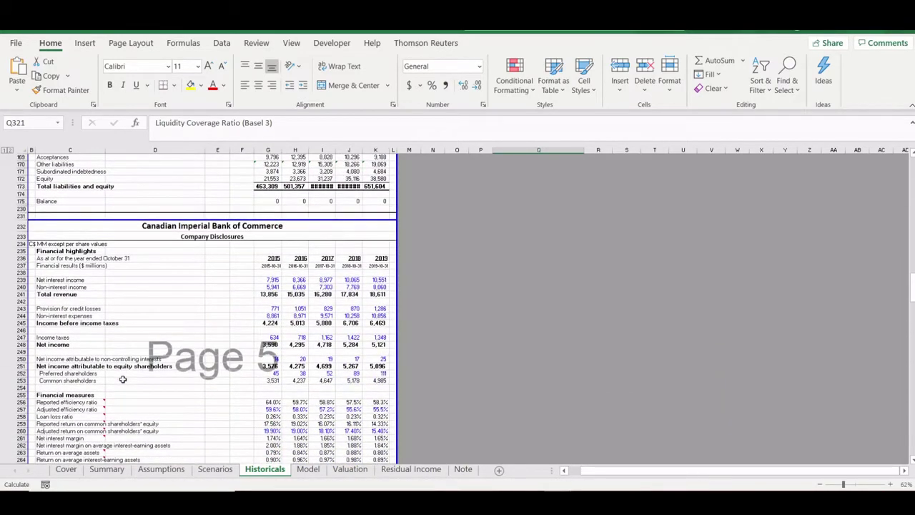
Step: Examine the company disclosures on the Historicals sheet, covering financial measures, share information, capital ratios and the matching Eikon data
scroll(123, 379, up, 1)
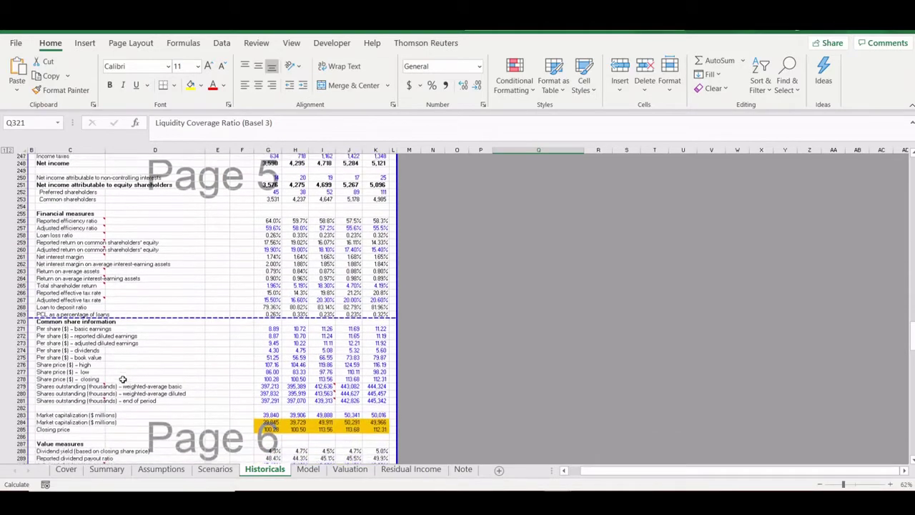
scroll(123, 379, down, 4)
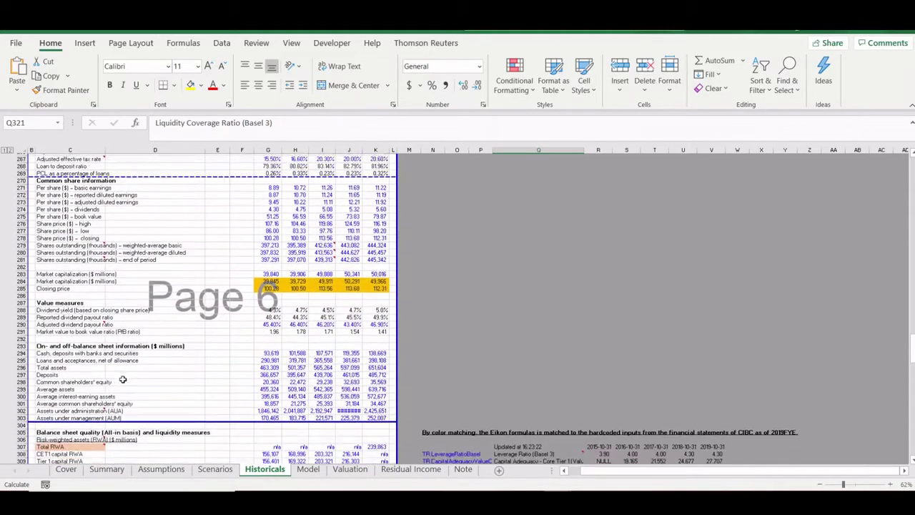
scroll(123, 379, down, 5)
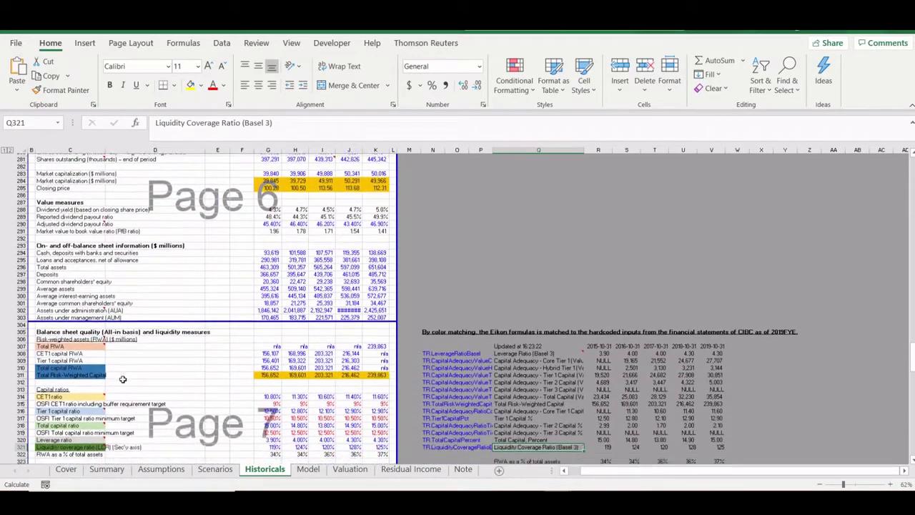
scroll(123, 379, down, 4)
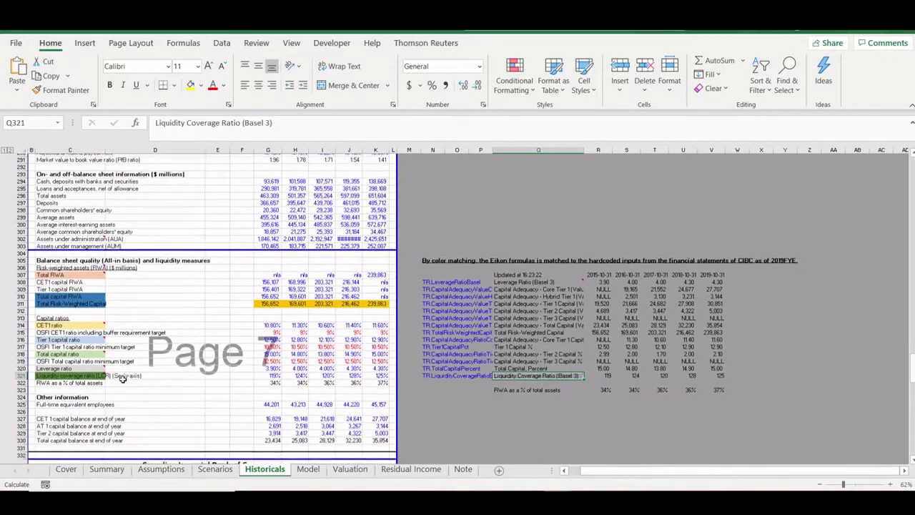
scroll(123, 379, down, 5)
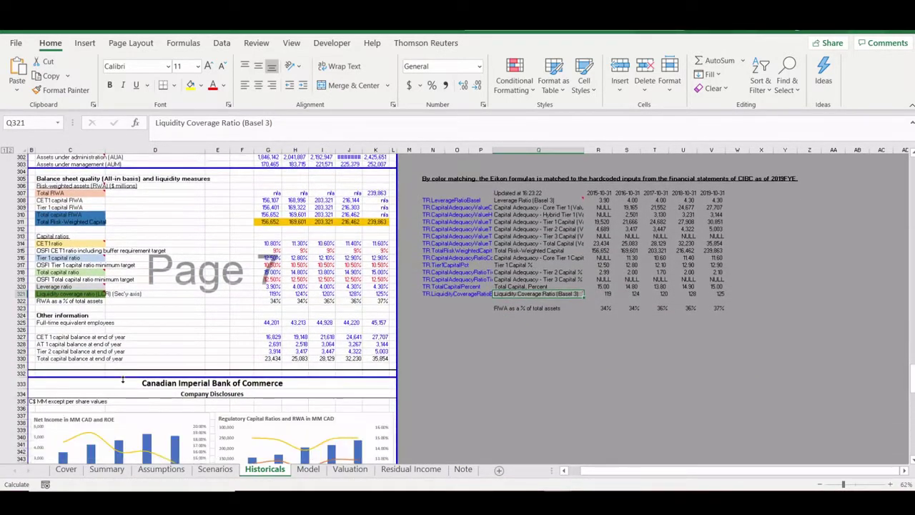
Step: View the ratio charts ending the Historicals sheet, and review the projected balance sheet on the Model sheet
scroll(123, 384, down, 5)
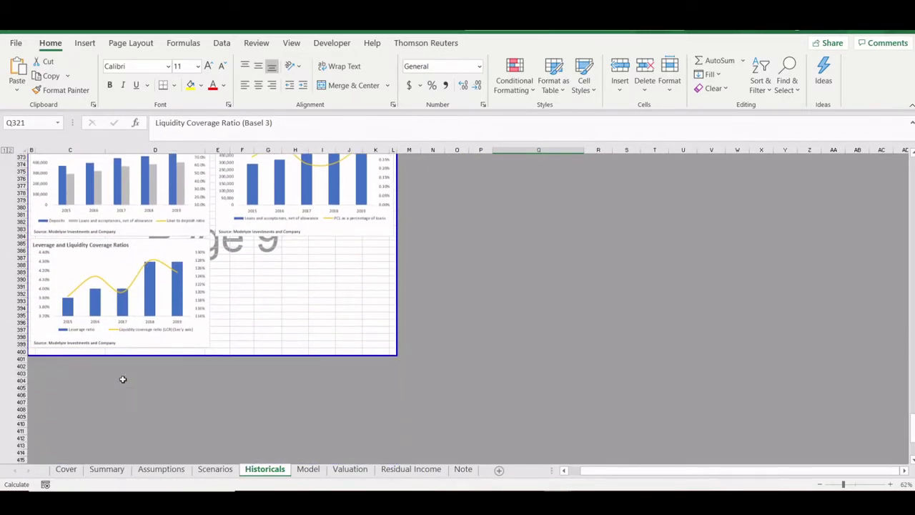
key(ctrl+Page_Down)
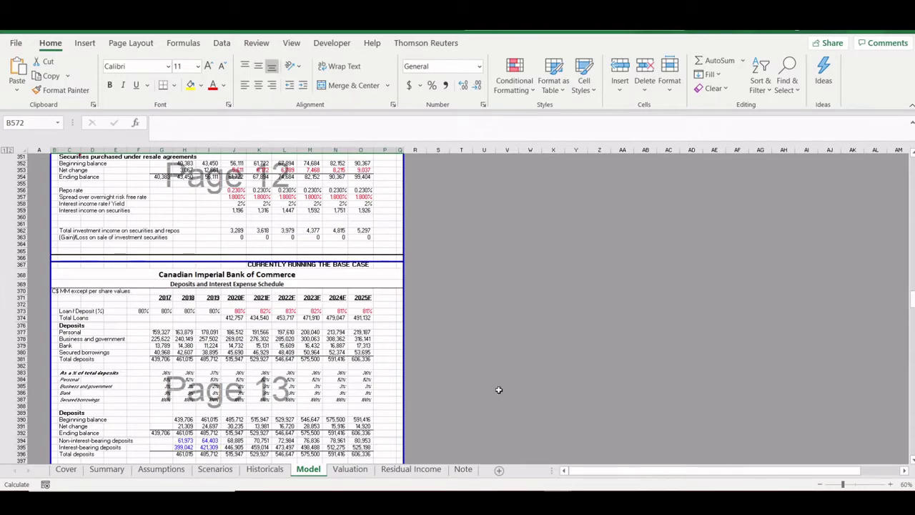
scroll(350, 333, up, 5)
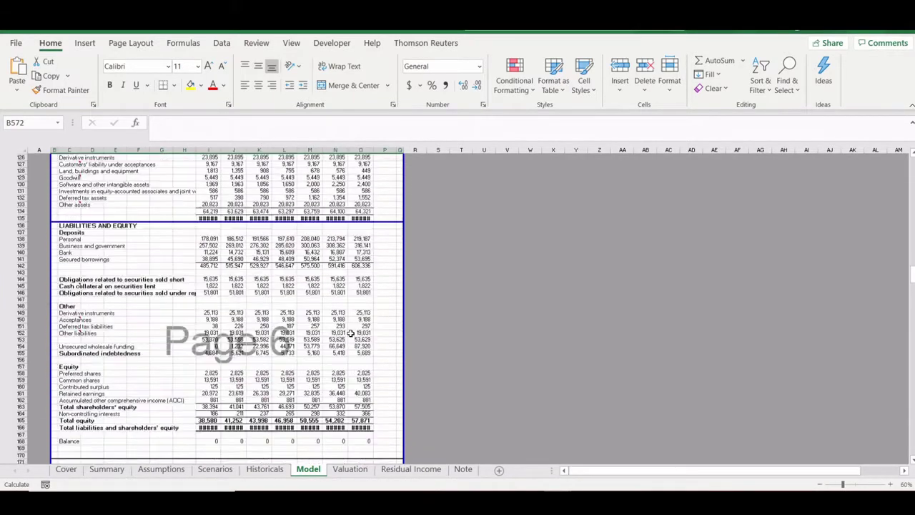
scroll(350, 333, up, 7)
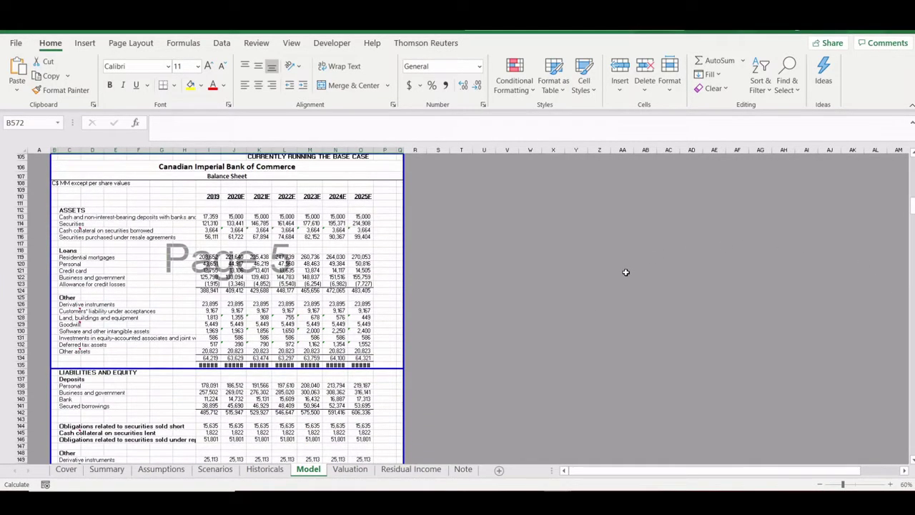
Step: Examine the Model sheet's Loans and Interest Income Schedule for residential mortgages, personal, credit card, and business and government loans
scroll(625, 272, down, 9)
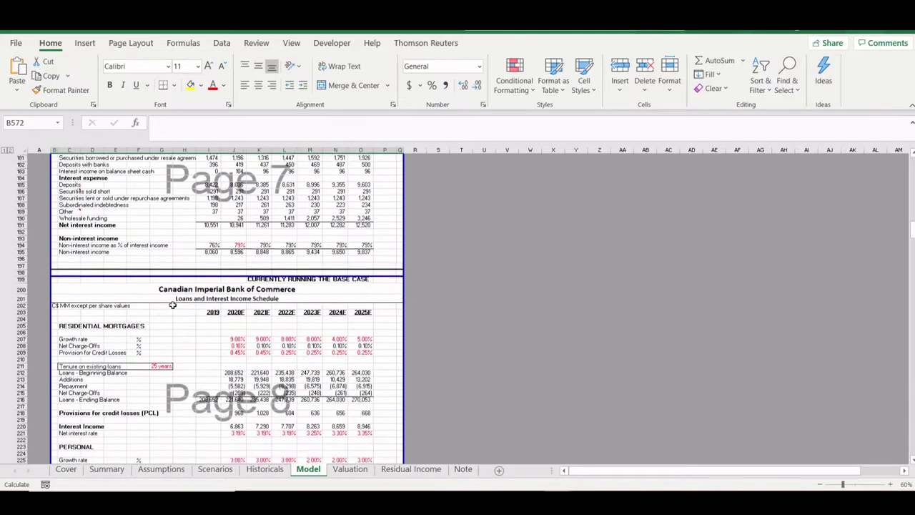
scroll(173, 305, down, 1)
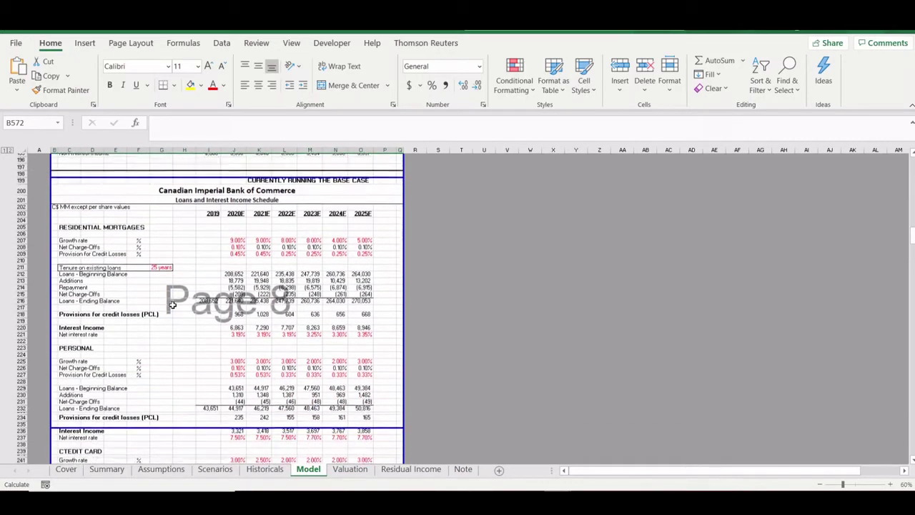
scroll(172, 304, up, 1)
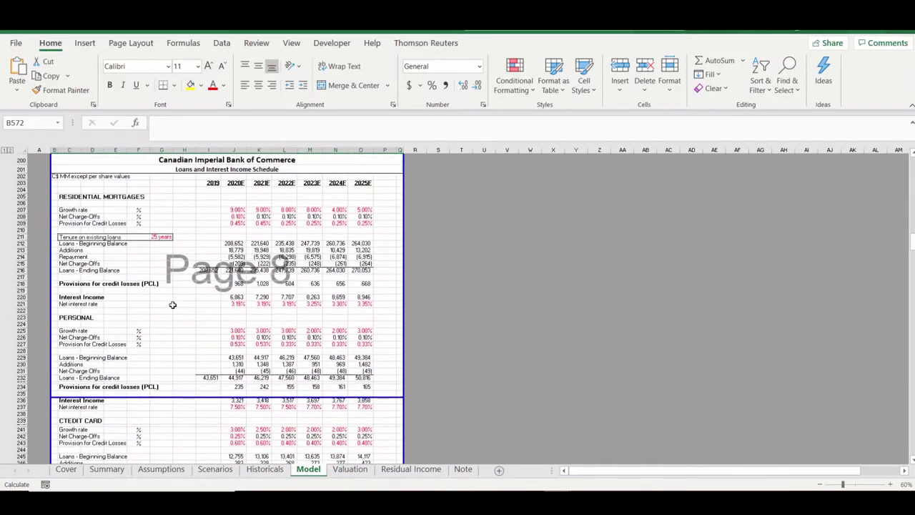
scroll(172, 305, down, 1)
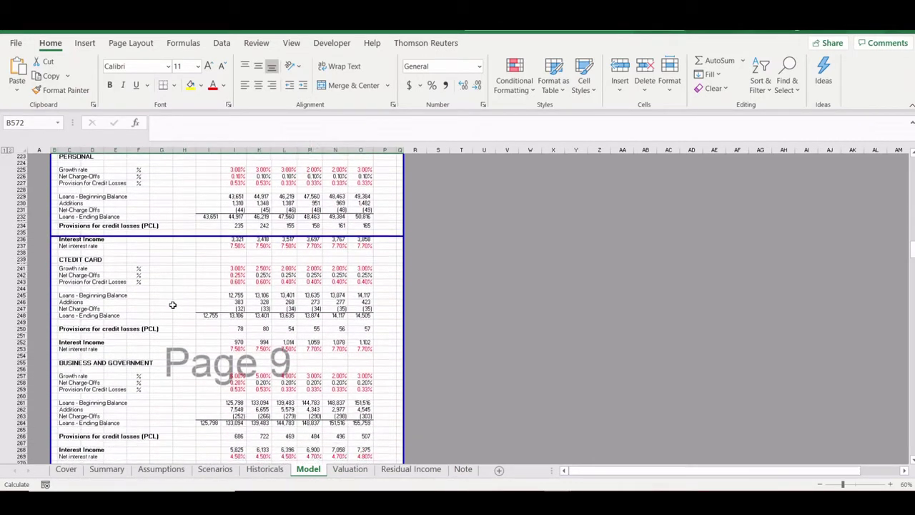
Step: Review the Model sheet's schedules from investment securities and deposits through non-interest expense, depreciation and amortization to income tax
scroll(173, 305, down, 1)
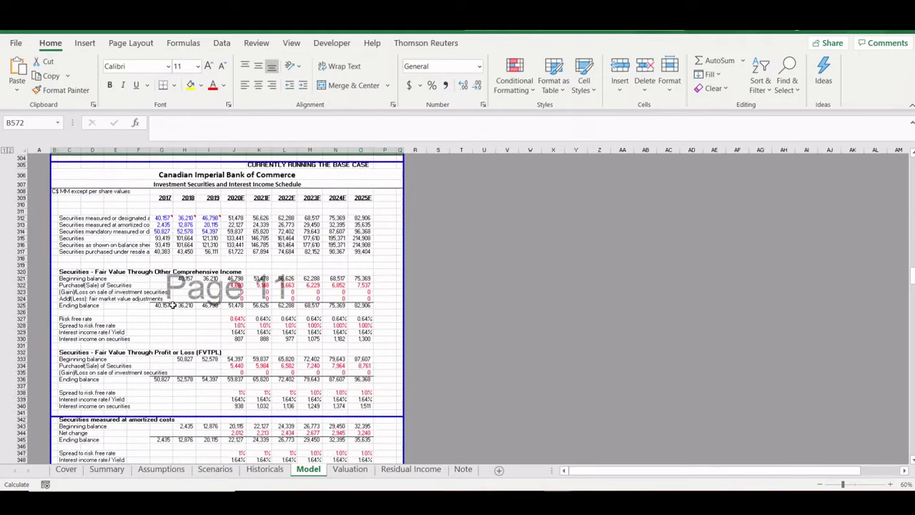
scroll(173, 305, down, 1)
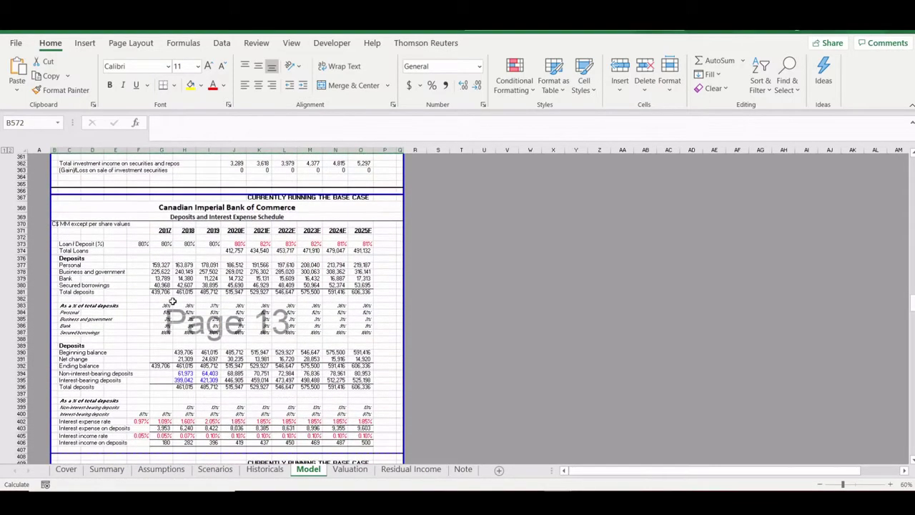
scroll(173, 302, down, 1)
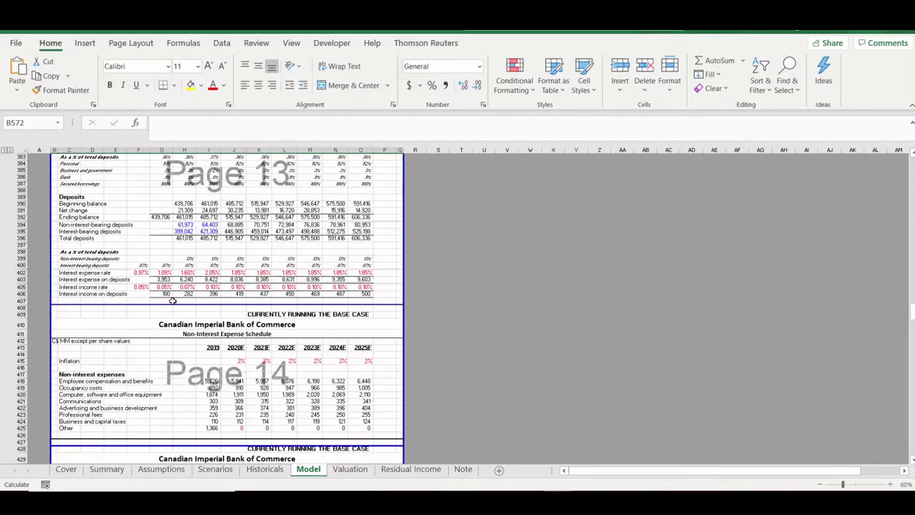
scroll(173, 301, down, 2)
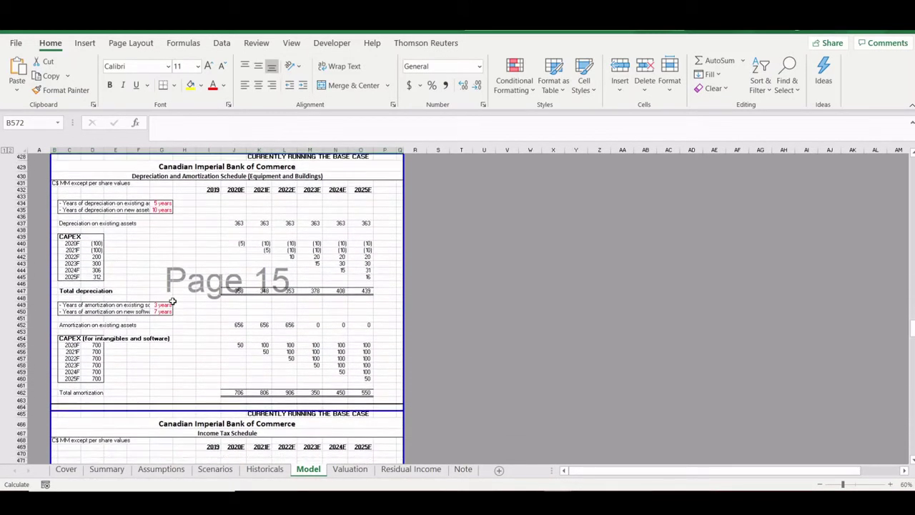
scroll(172, 301, down, 1)
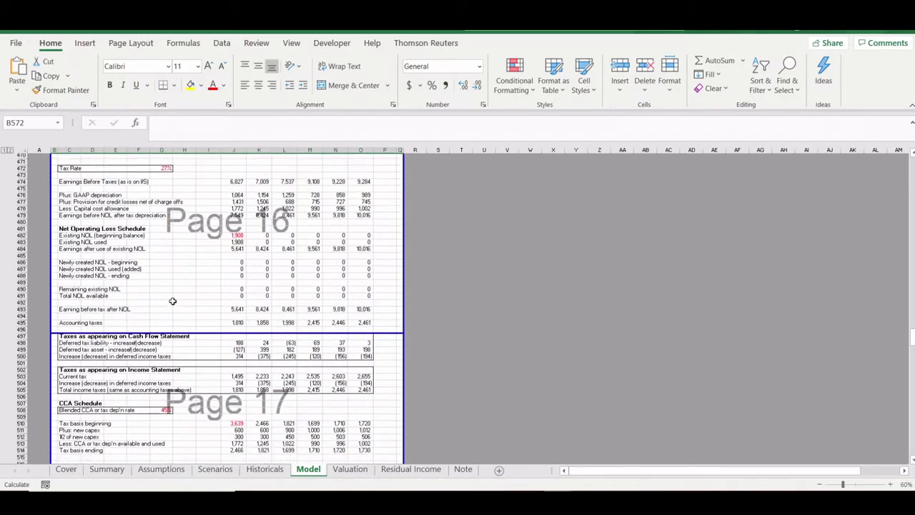
Step: Review the Debt and Interest Schedule and the Shareholder's Equity Schedule on the Model sheet
scroll(172, 301, down, 6)
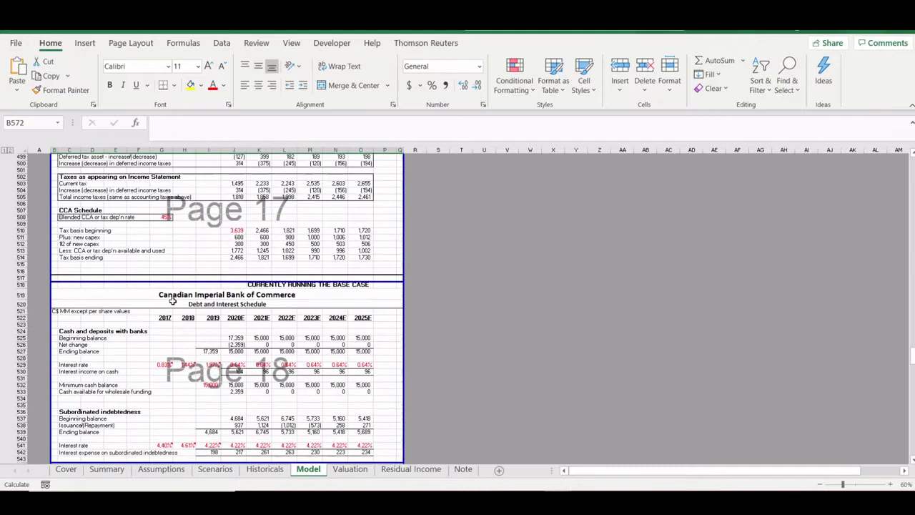
scroll(172, 301, down, 2)
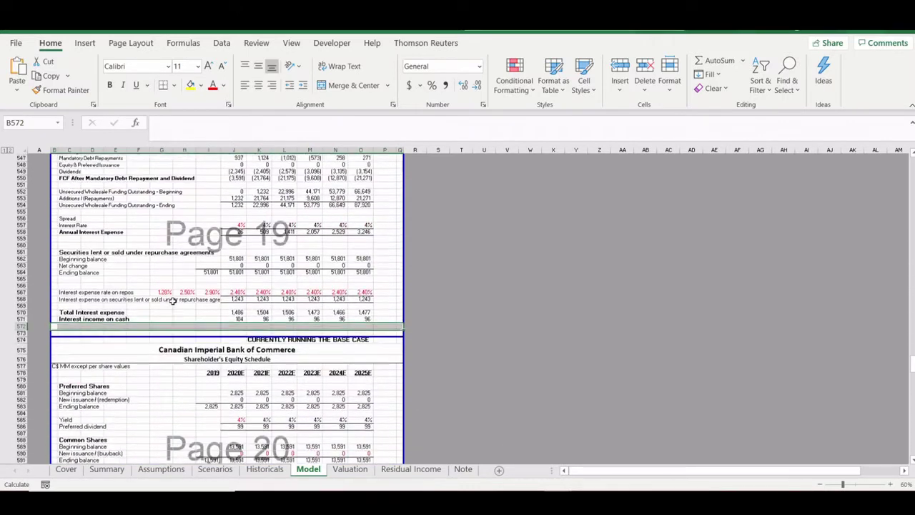
scroll(172, 301, down, 1)
scroll(172, 301, down, 2)
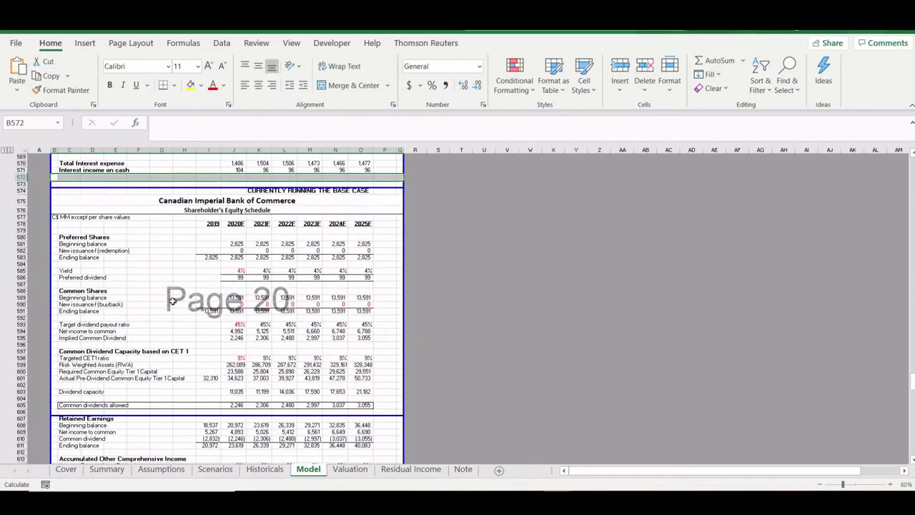
scroll(172, 301, down, 1)
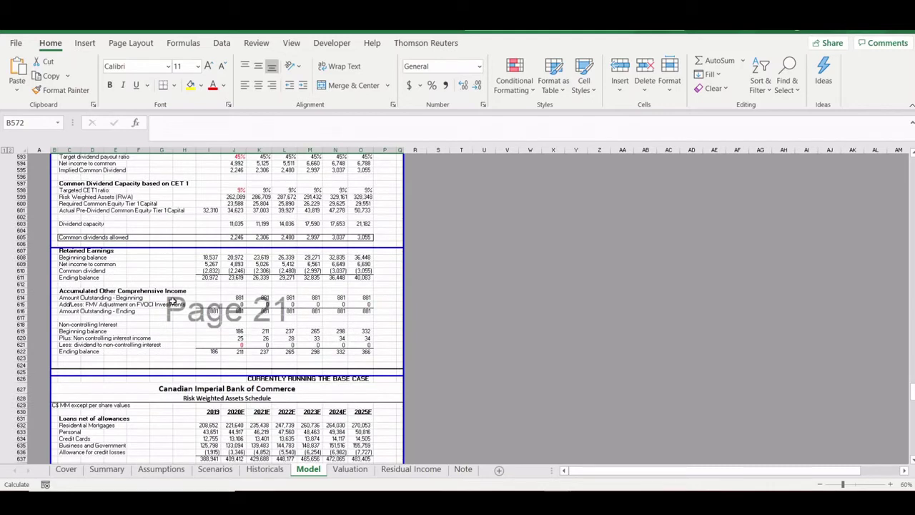
Step: Examine the risk weighted assets and regulatory capital schedules and the covenants, statistics and financial measures through the end of the Model sheet
scroll(172, 301, down, 1)
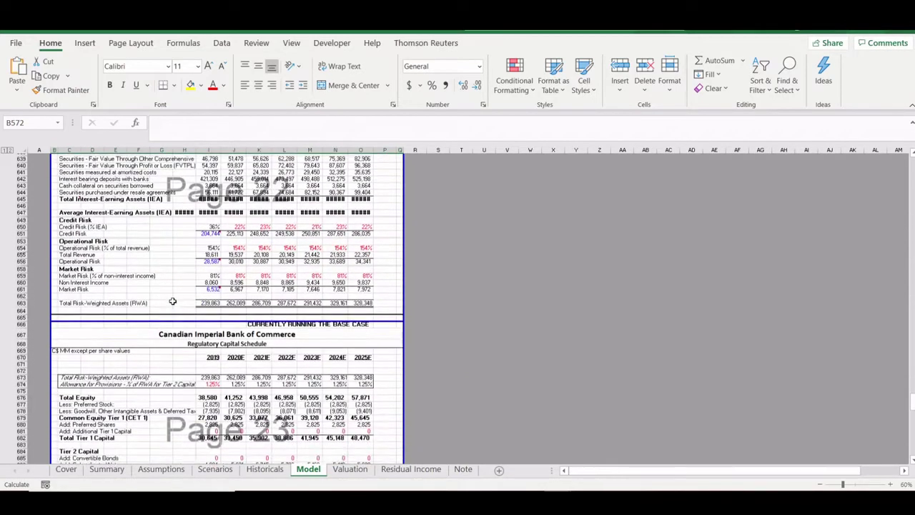
scroll(173, 301, down, 1)
scroll(173, 301, down, 10)
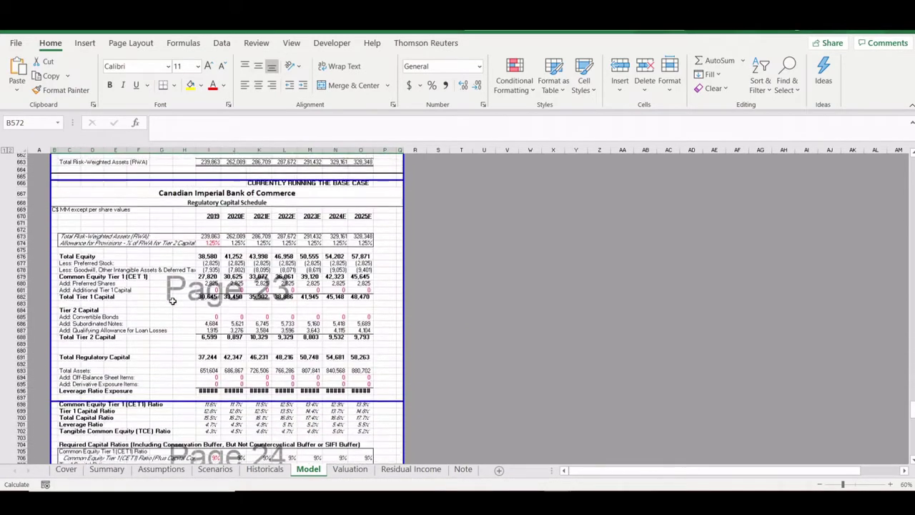
scroll(173, 301, down, 8)
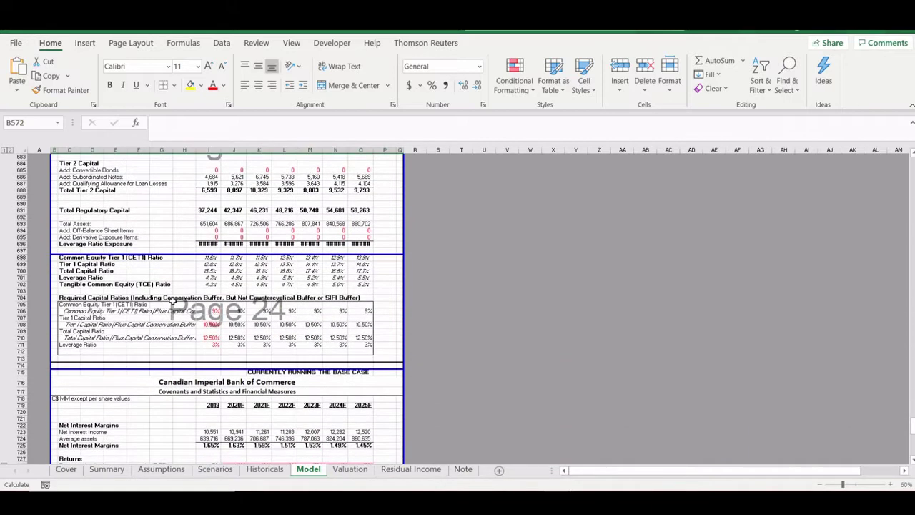
scroll(173, 301, down, 7)
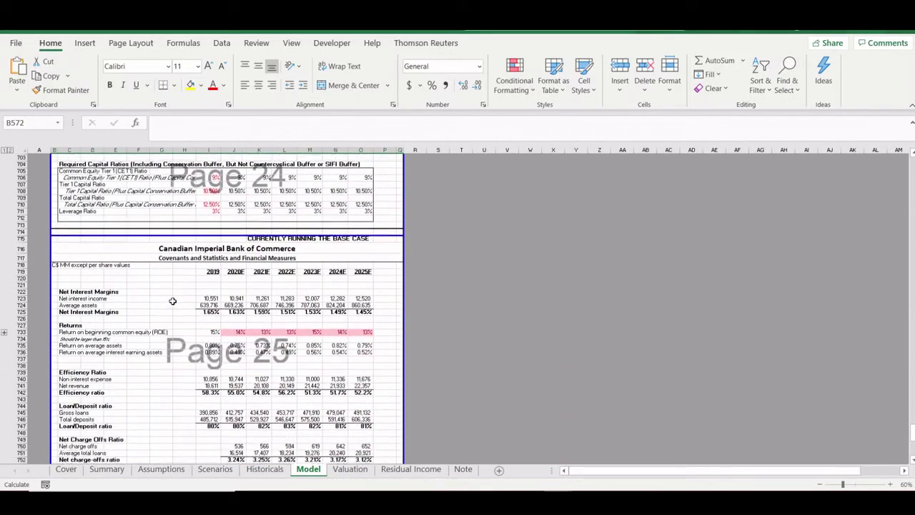
scroll(172, 301, down, 10)
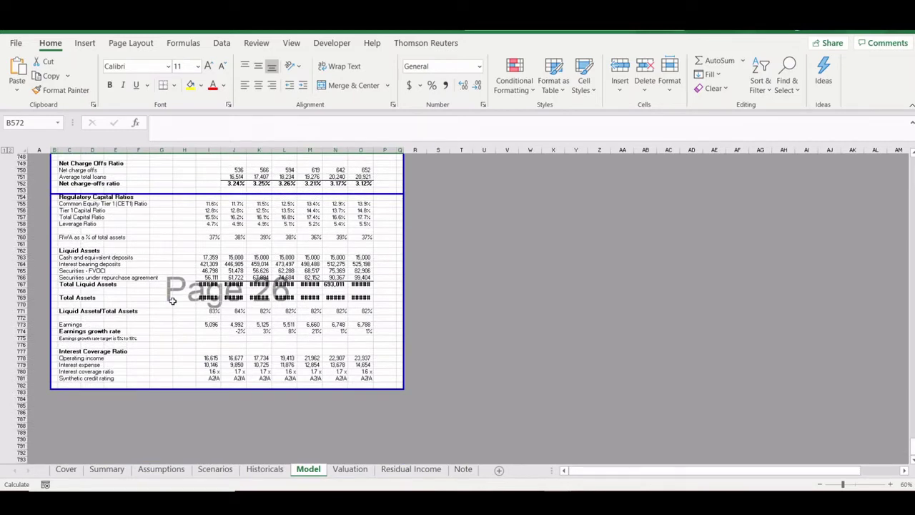
Step: Review the Discounted Cash Flow Schedule and the Relative Valuation of Canadian banks on the Valuation sheet
key(ctrl+Page_Down)
scroll(173, 301, up, 16)
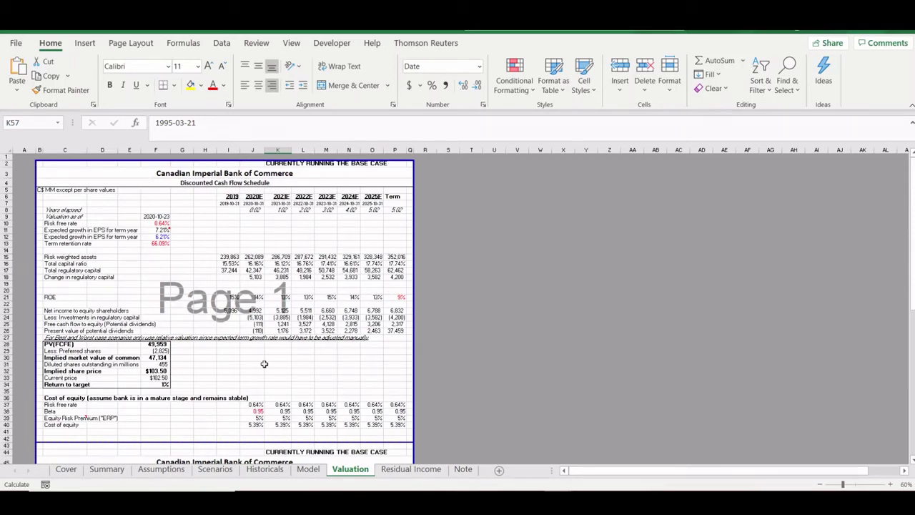
scroll(264, 364, down, 6)
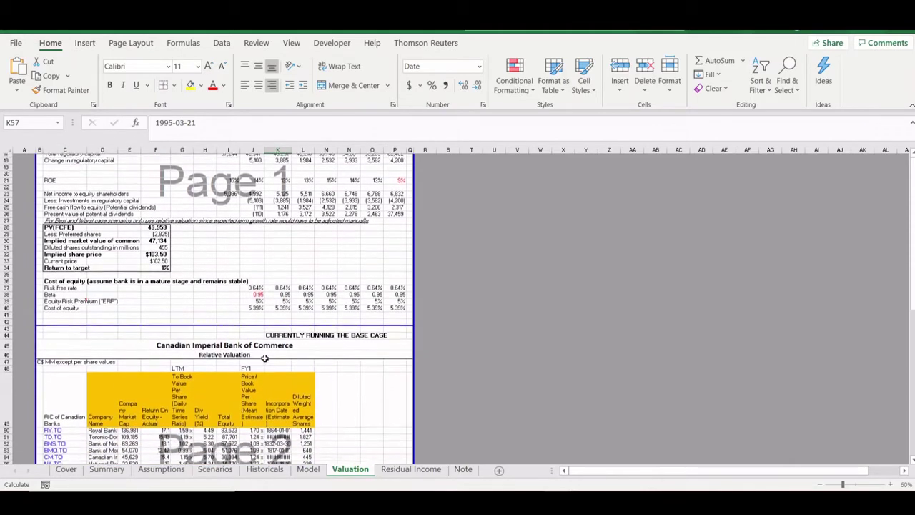
scroll(264, 359, down, 8)
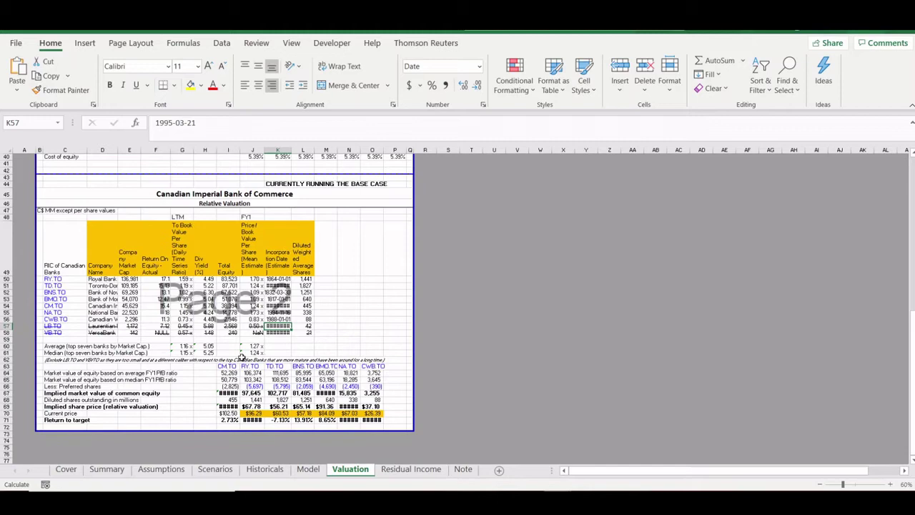
Step: Review the residual income method on the Residual Income sheet and the sources and colour coding on the Note sheet
key(ctrl+Page_Down)
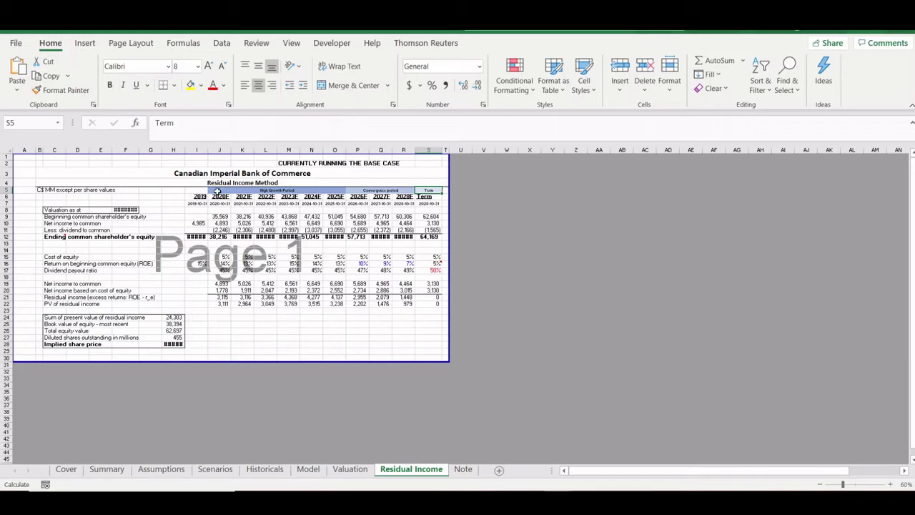
scroll(272, 281, down, 4)
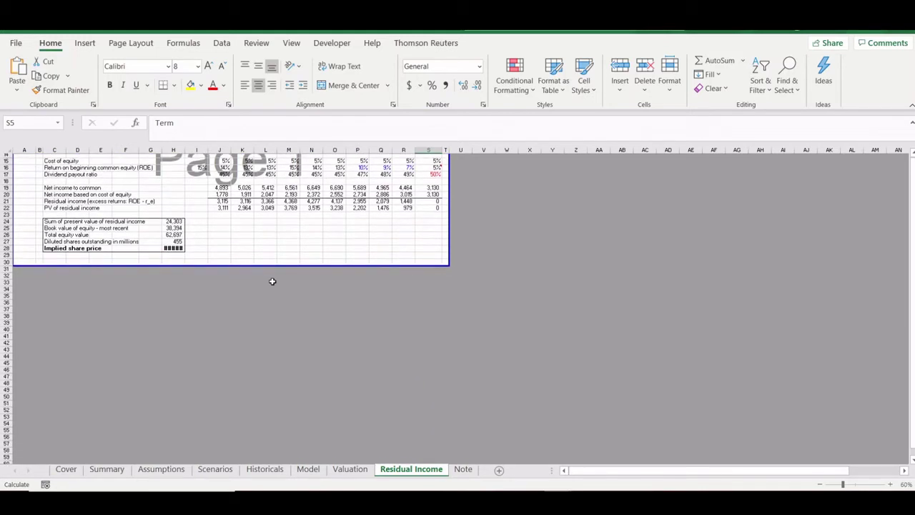
key(ctrl+Page_Down)
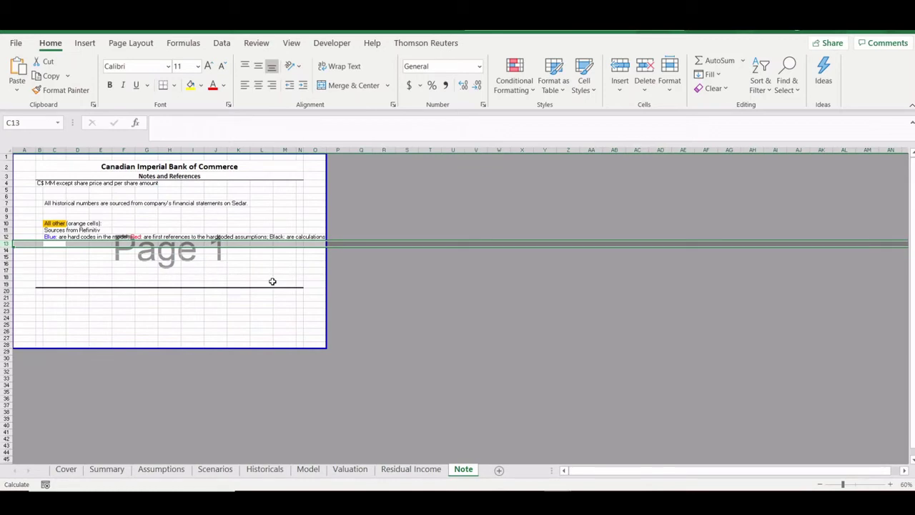
Step: Go back through the workbook's sheets to the Cover sheet
key(ctrl+Page_Up)
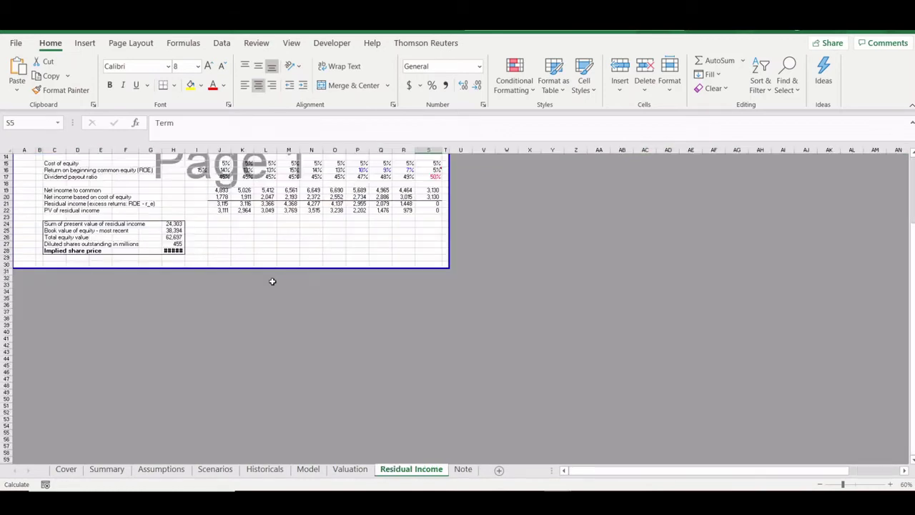
key(ctrl+Page_Up)
key(ctrl+Page_Up)
key(ctrl+Page_Up)
key(ctrl+Page_Up)
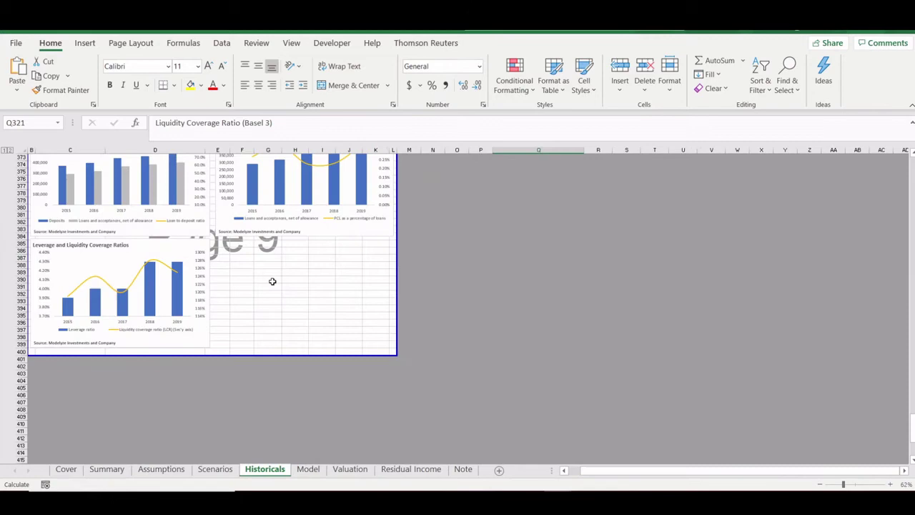
key(ctrl+Page_Up)
key(ctrl+Page_Up)
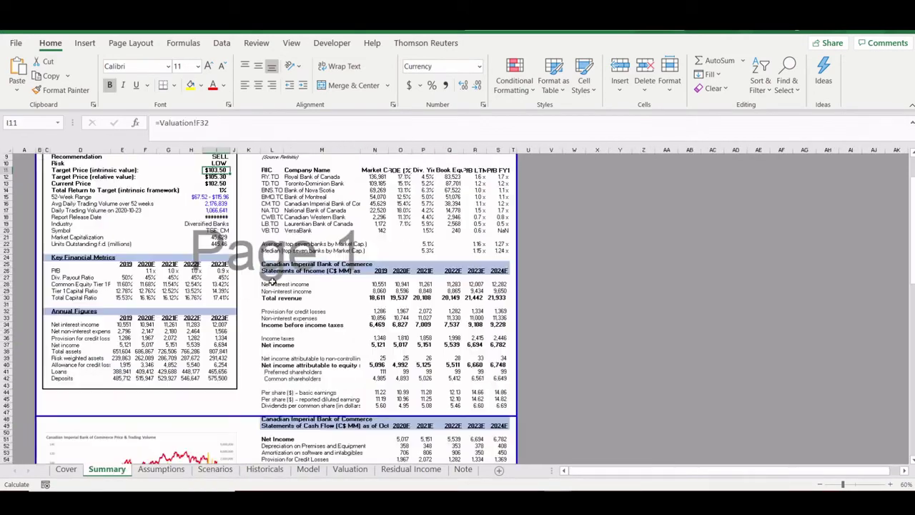
key(ctrl+Page_Up)
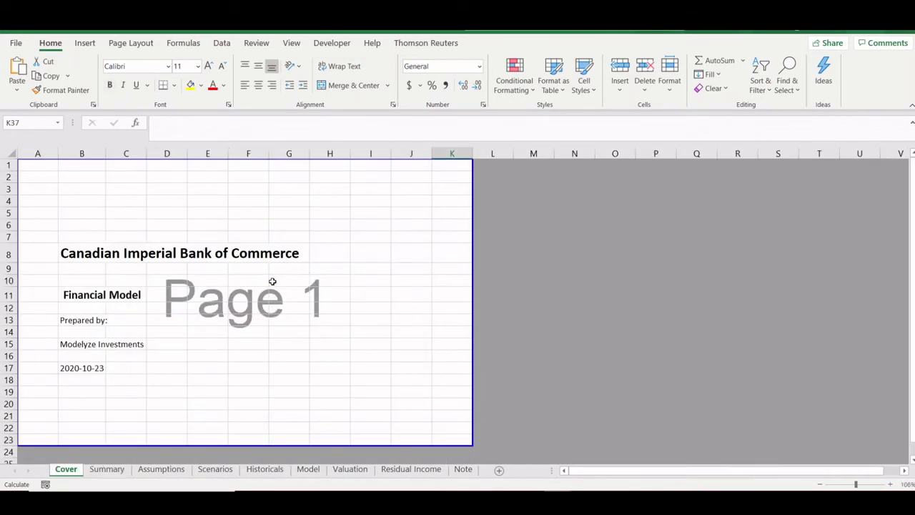